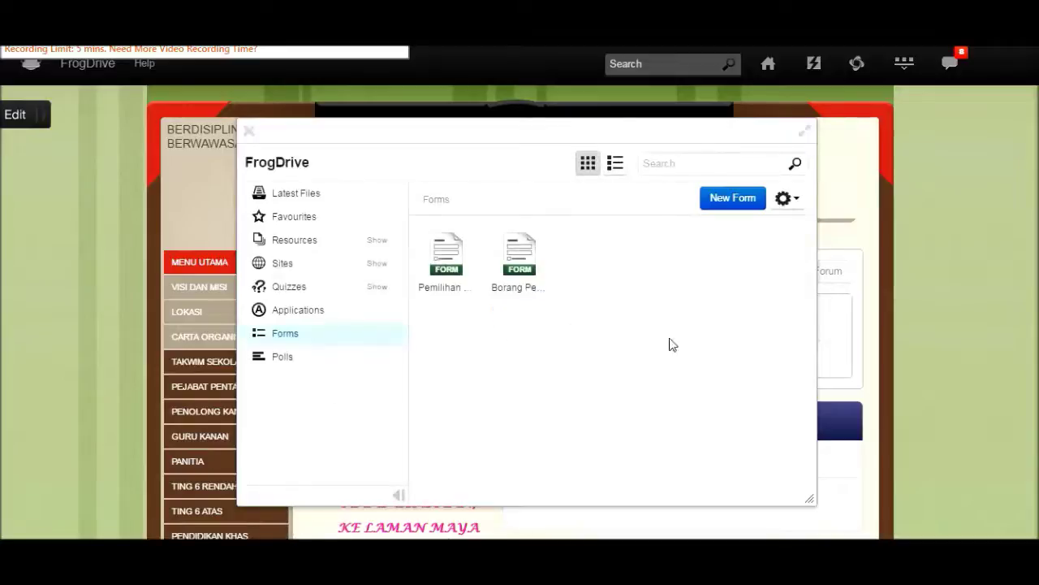
Step: Create a new form and title it "Tempahan T - Shirt Rumah Sukan"
{"action": "left_click", "coordinate": [735, 199]}
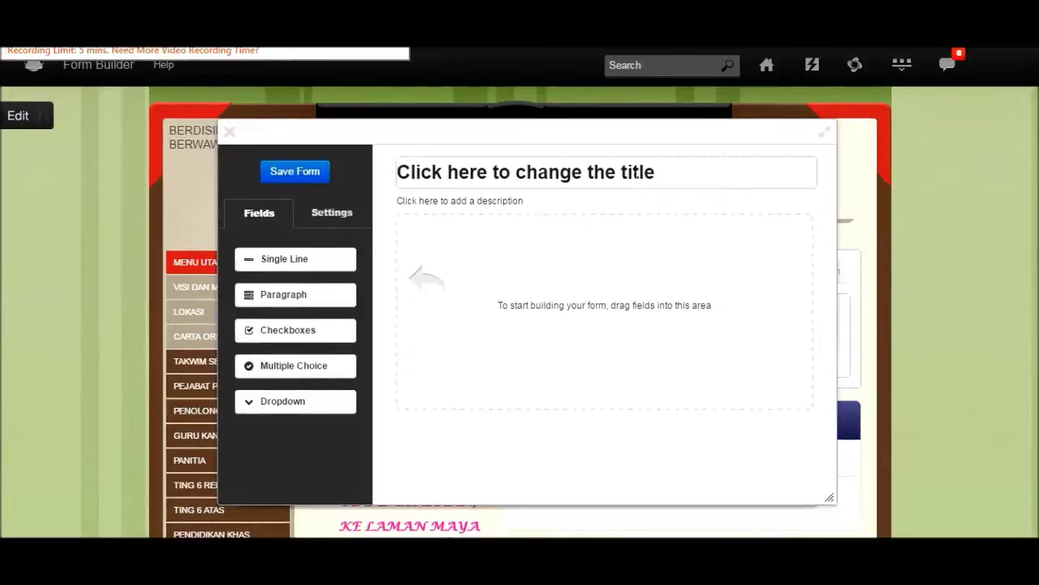
{"action": "left_click", "coordinate": [398, 172]}
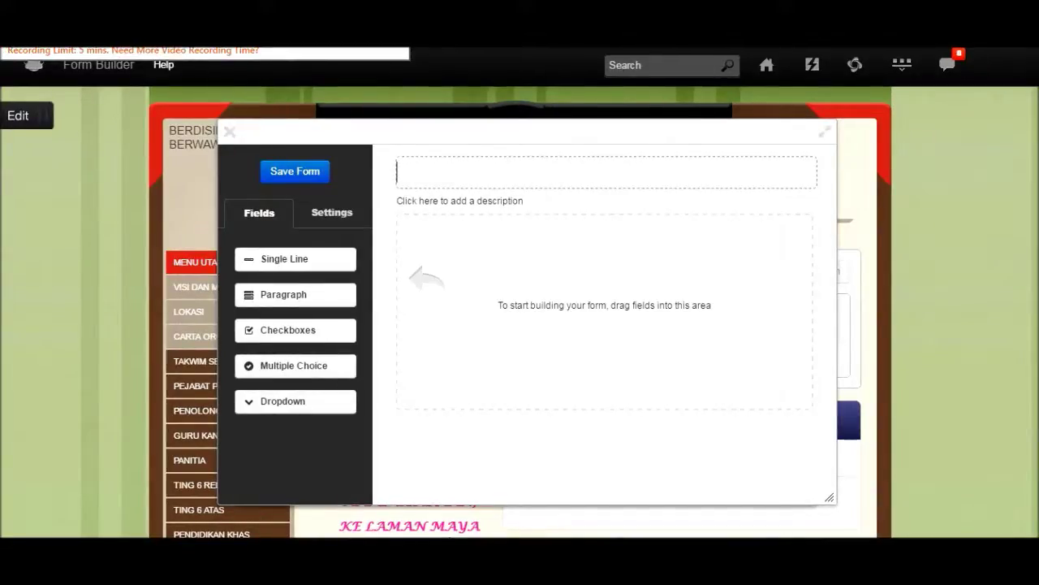
{"action": "type", "text": "Tempahan T - Shirt Rumah Sukan"}
{"action": "left_click", "coordinate": [611, 280]}
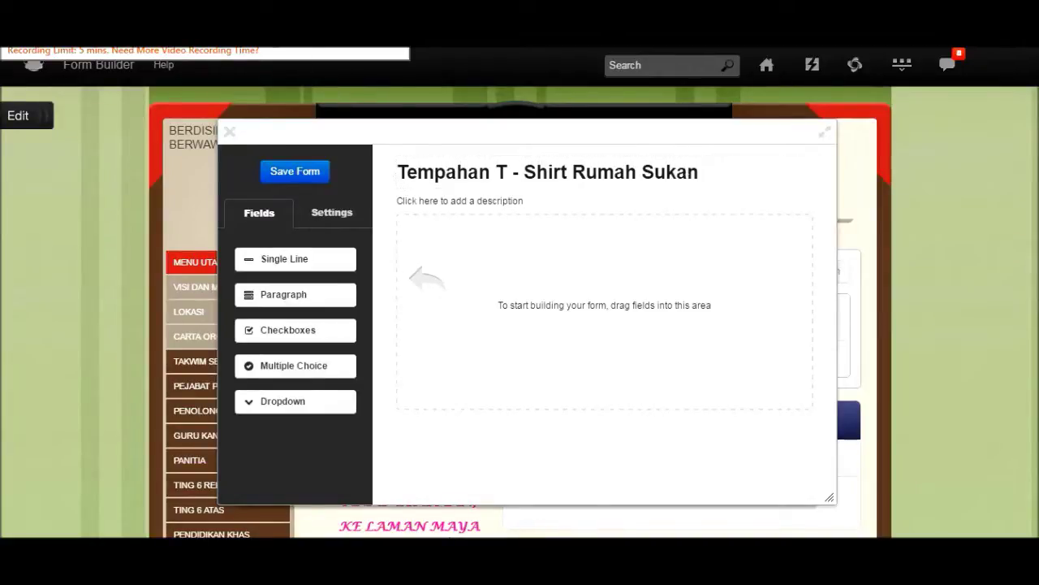
Step: Add a single-line field labelled "Nama" to the form and make it required
{"action": "left_click_drag", "start_coordinate": [290, 269], "coordinate": [418, 235]}
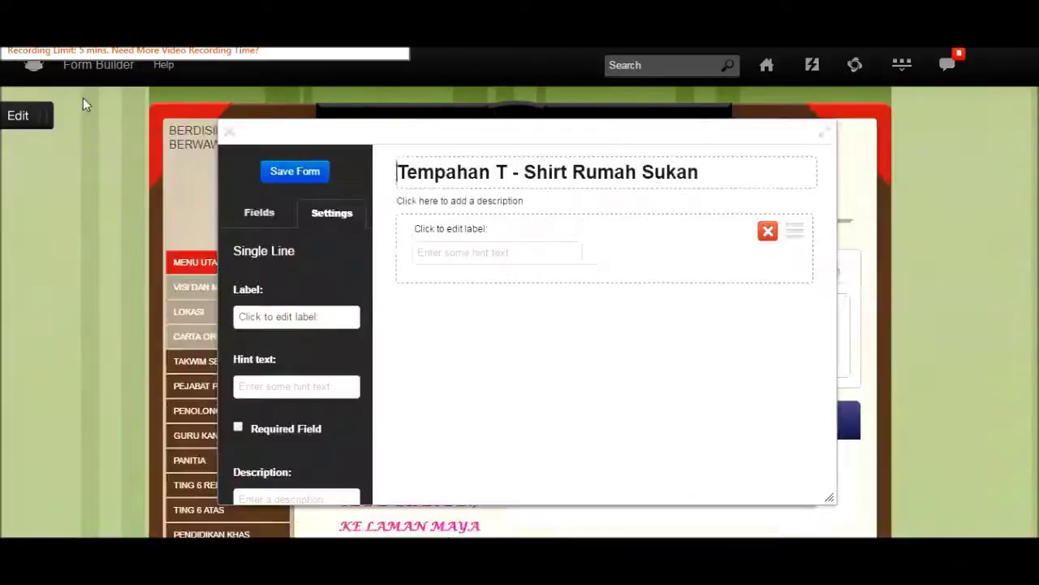
{"action": "type", "text": "Nama"}
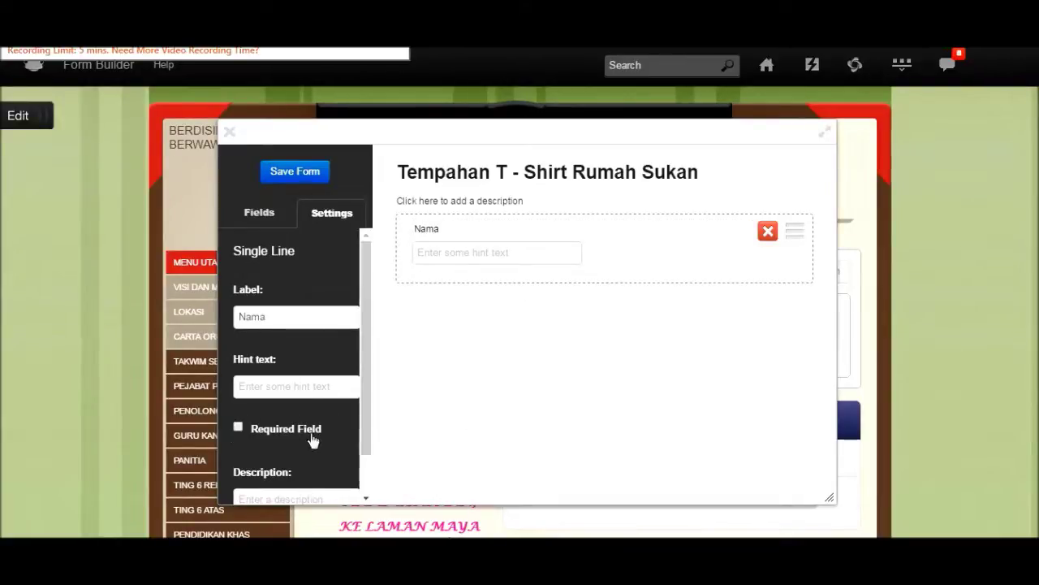
{"action": "left_click", "coordinate": [239, 428]}
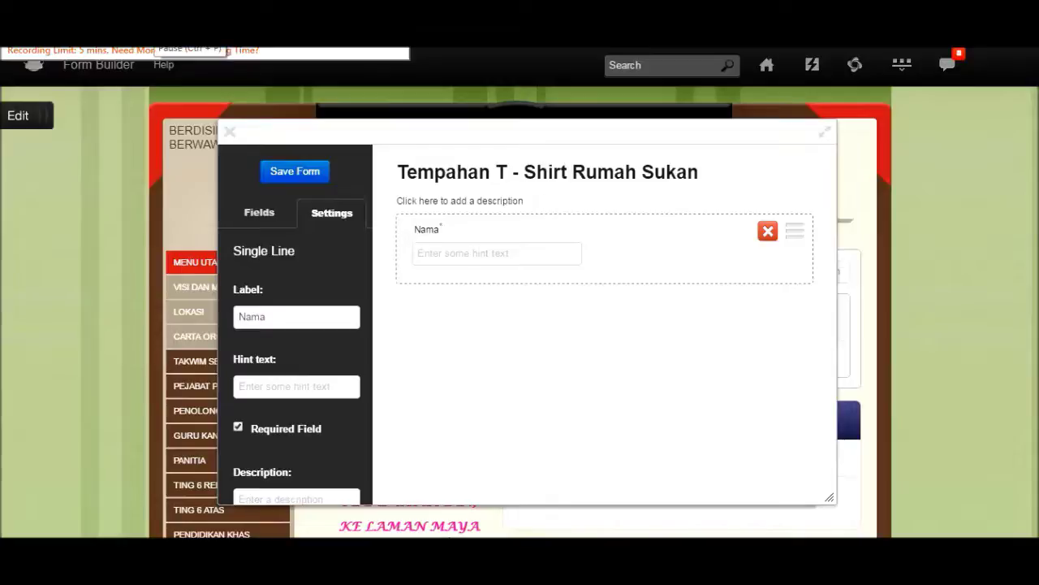
Step: Add a required dropdown labelled "Tingkatan" below the Nama field, with the options U61, U62, L61 and L62
{"action": "left_click", "coordinate": [271, 219]}
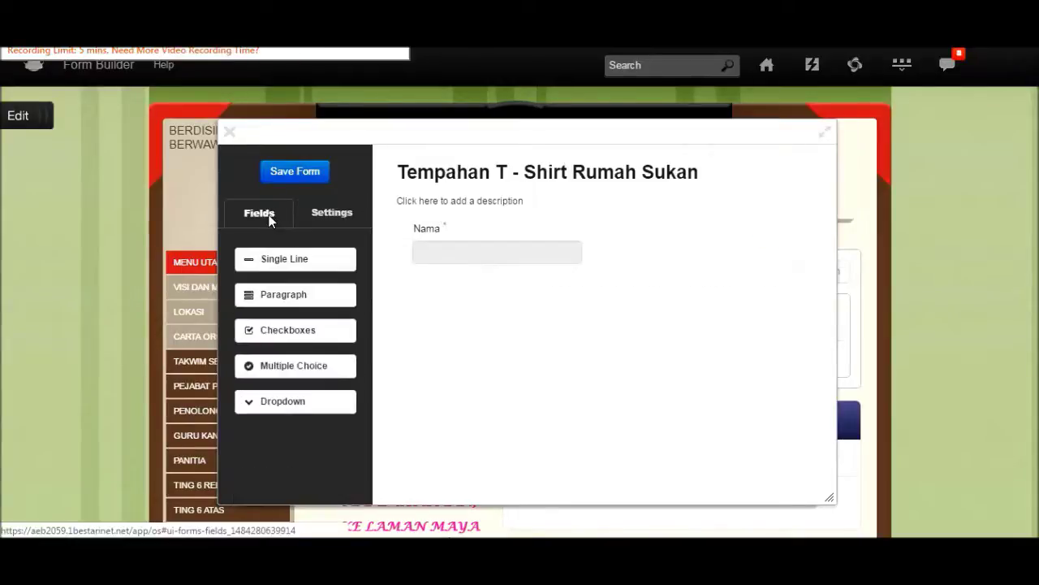
{"action": "left_click_drag", "start_coordinate": [304, 408], "coordinate": [406, 311]}
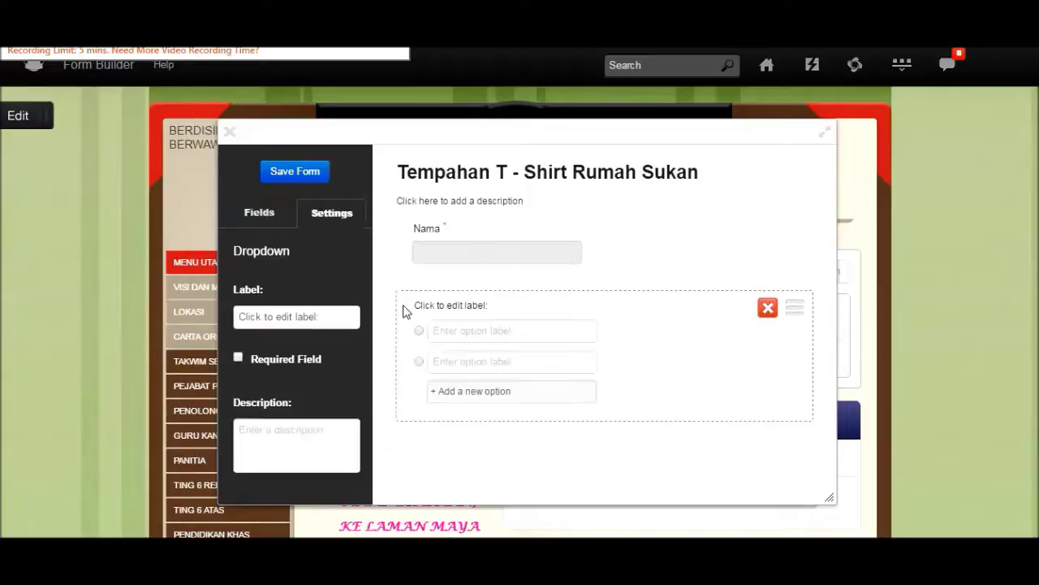
{"action": "left_click", "coordinate": [490, 306]}
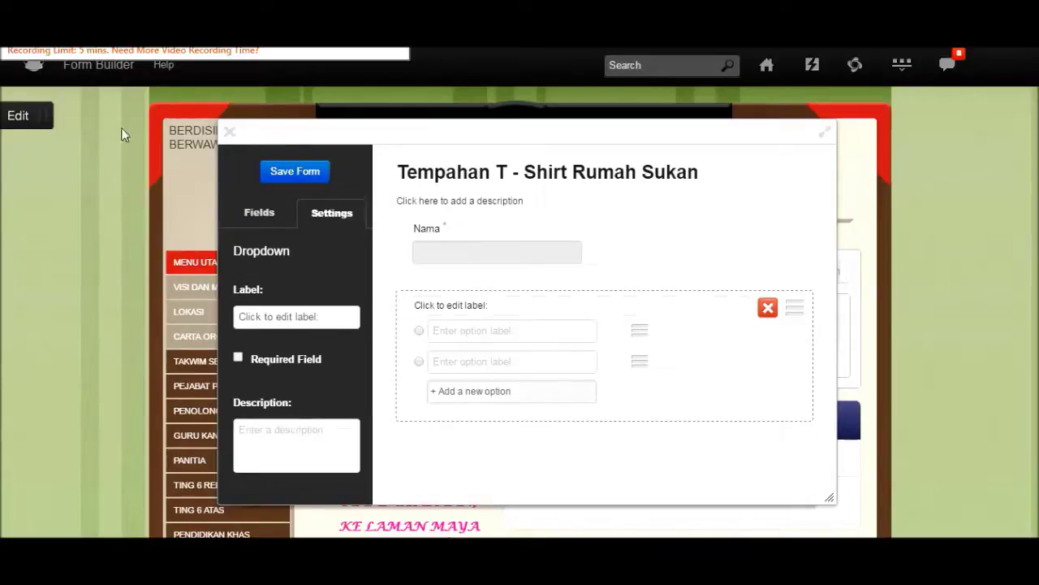
{"action": "type", "text": "Tingkatan"}
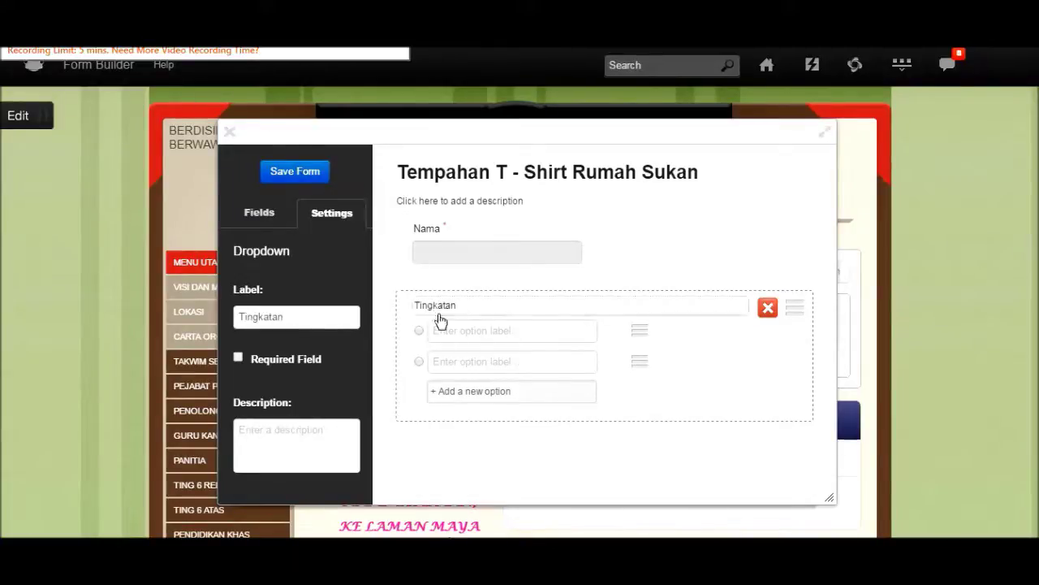
{"action": "left_click", "coordinate": [452, 336]}
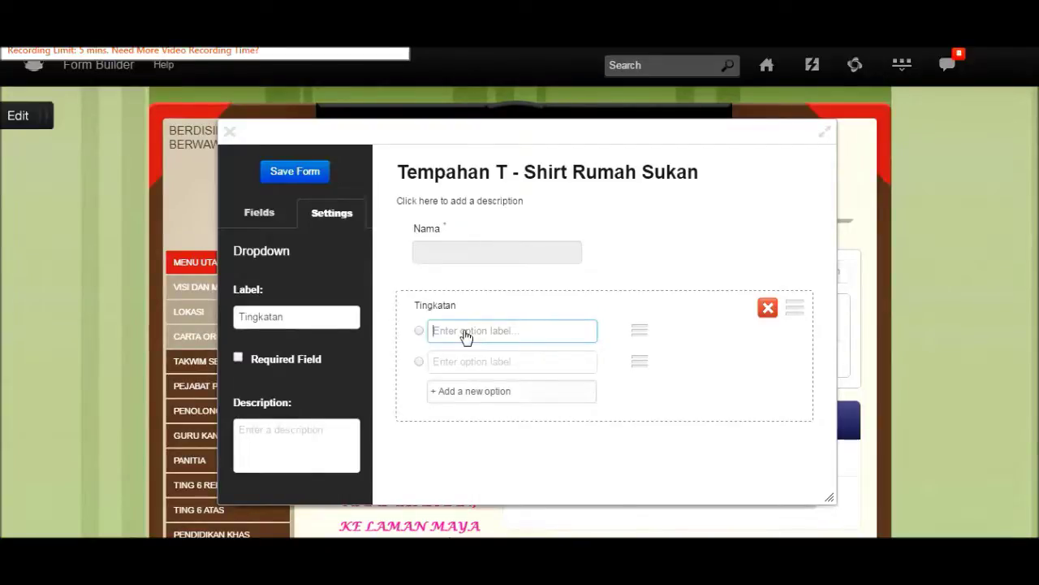
{"action": "type", "text": "U61 U62 L61 L62"}
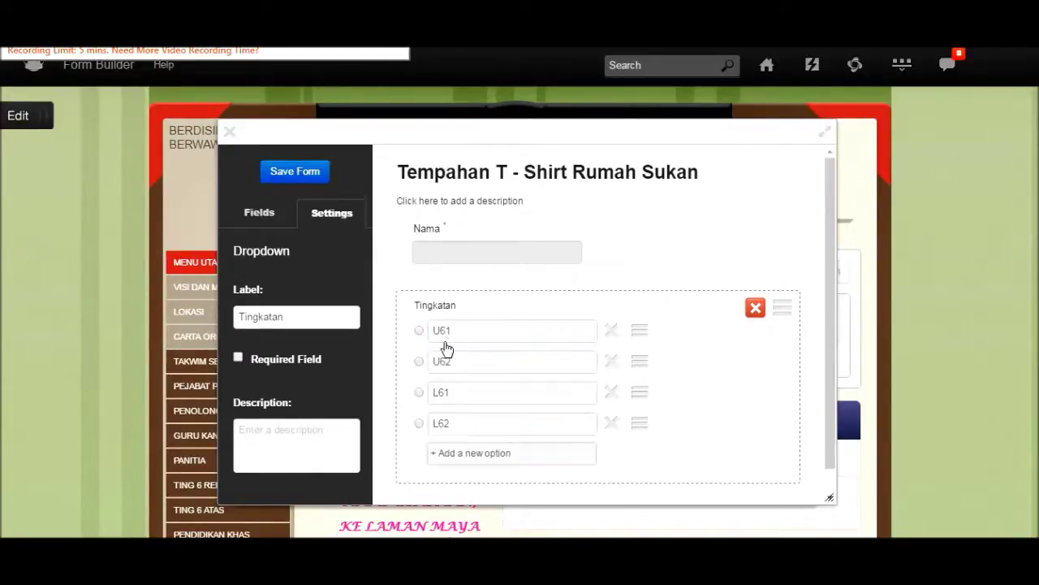
{"action": "left_click", "coordinate": [239, 360]}
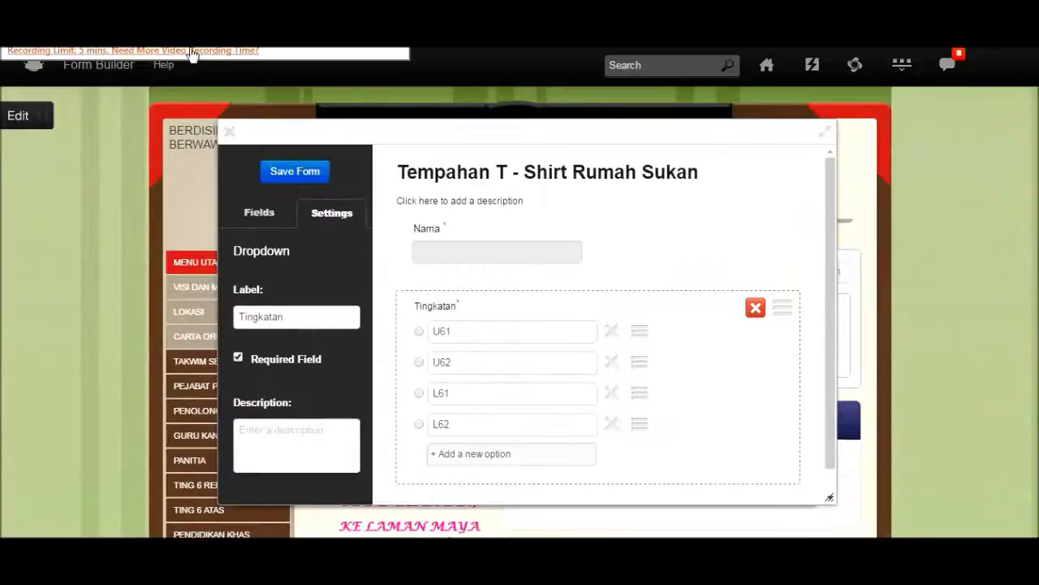
{"action": "left_click", "coordinate": [259, 212]}
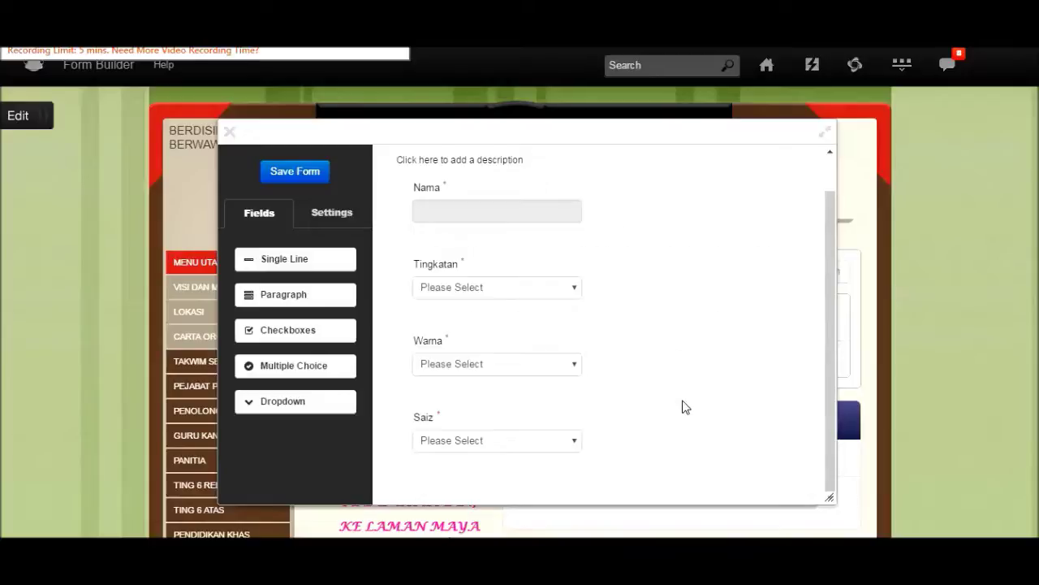
Step: Check the option lists of the Tingkatan, Warna and Saiz dropdowns
{"action": "left_click", "coordinate": [574, 290]}
{"action": "left_click", "coordinate": [573, 290]}
{"action": "left_click", "coordinate": [578, 368]}
{"action": "left_click", "coordinate": [575, 369]}
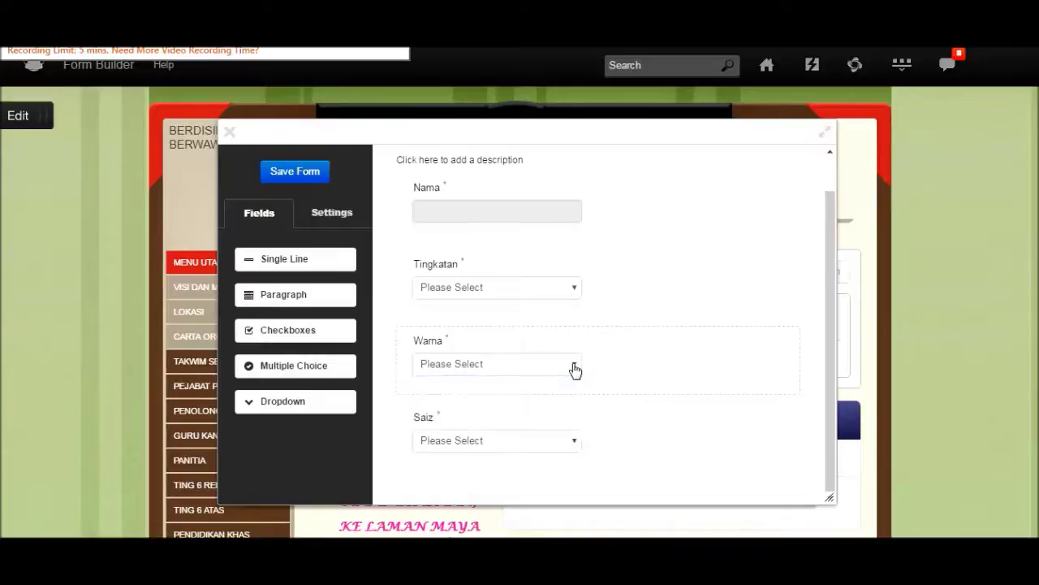
{"action": "left_click", "coordinate": [577, 441]}
{"action": "left_click", "coordinate": [577, 441]}
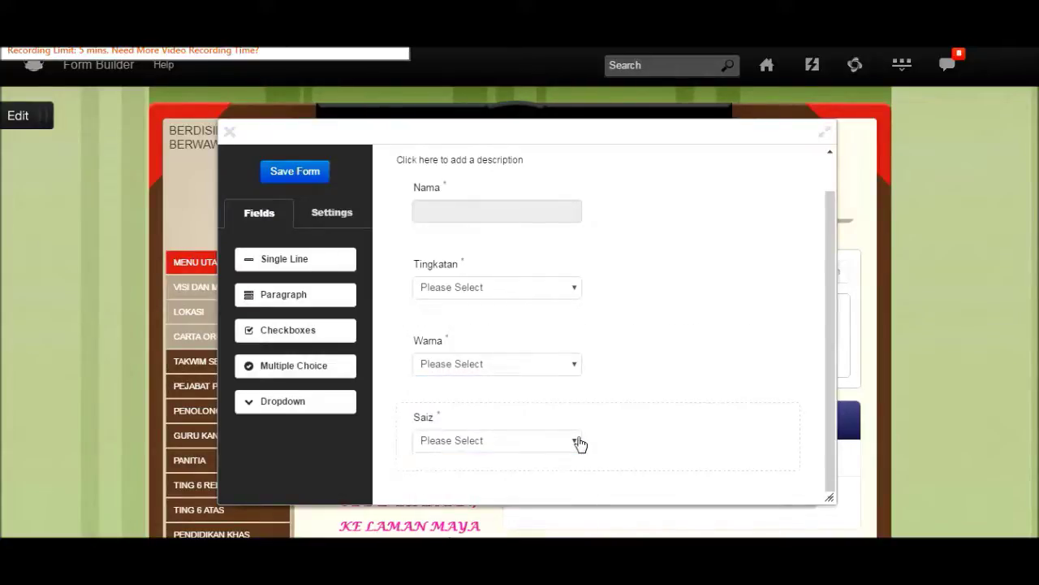
Step: Save the form and use the Tempahan form in a new site
{"action": "left_click", "coordinate": [294, 171]}
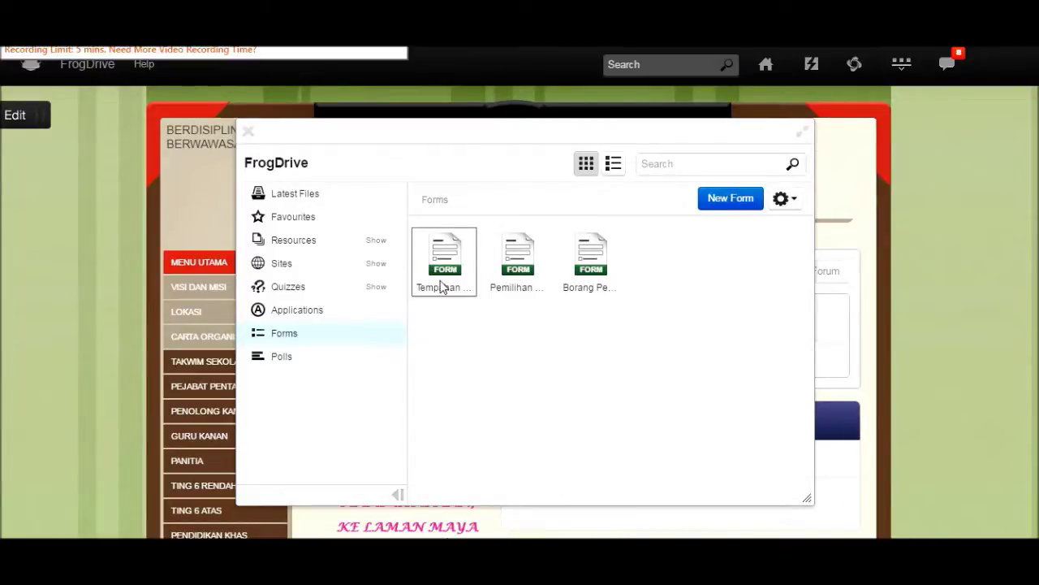
{"action": "left_click", "coordinate": [801, 203]}
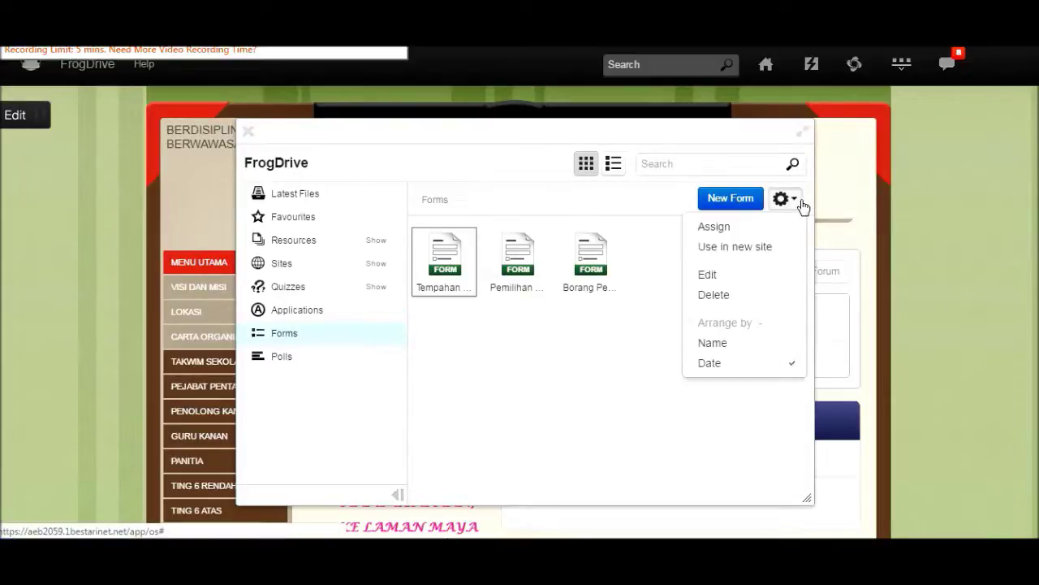
{"action": "left_click", "coordinate": [751, 249]}
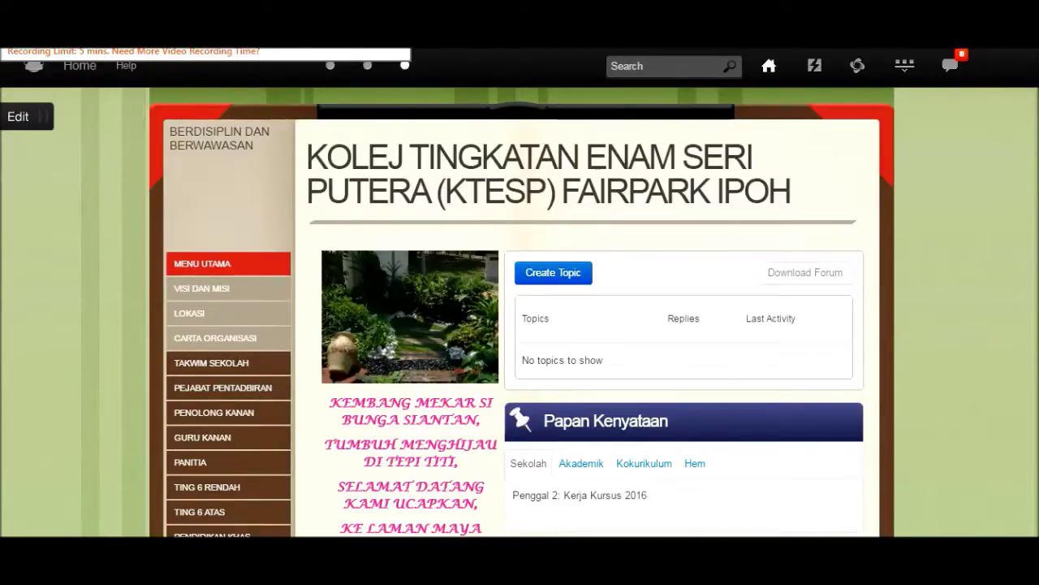
Step: Go to the KOKURIKULUM page of the school dashboard
{"action": "scroll", "coordinate": [507, 309], "scroll_direction": "down", "scroll_amount": 5}
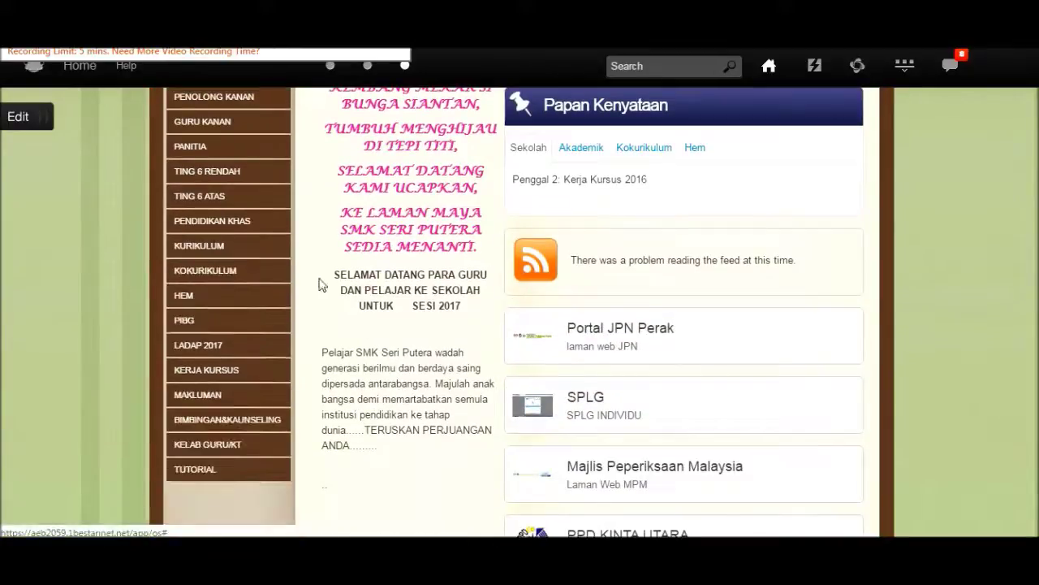
{"action": "mouse_move", "coordinate": [259, 279]}
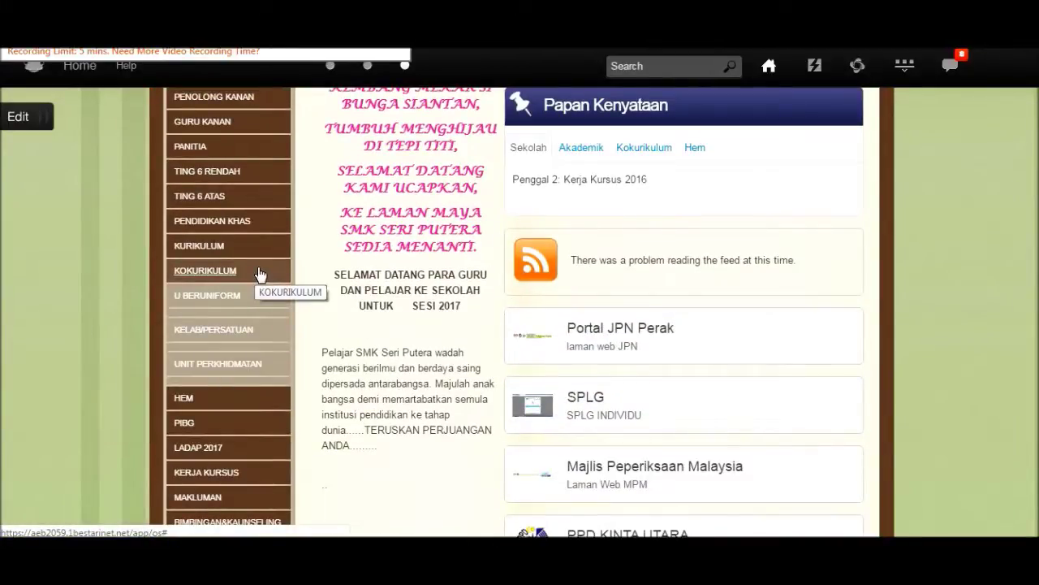
{"action": "left_click", "coordinate": [259, 273]}
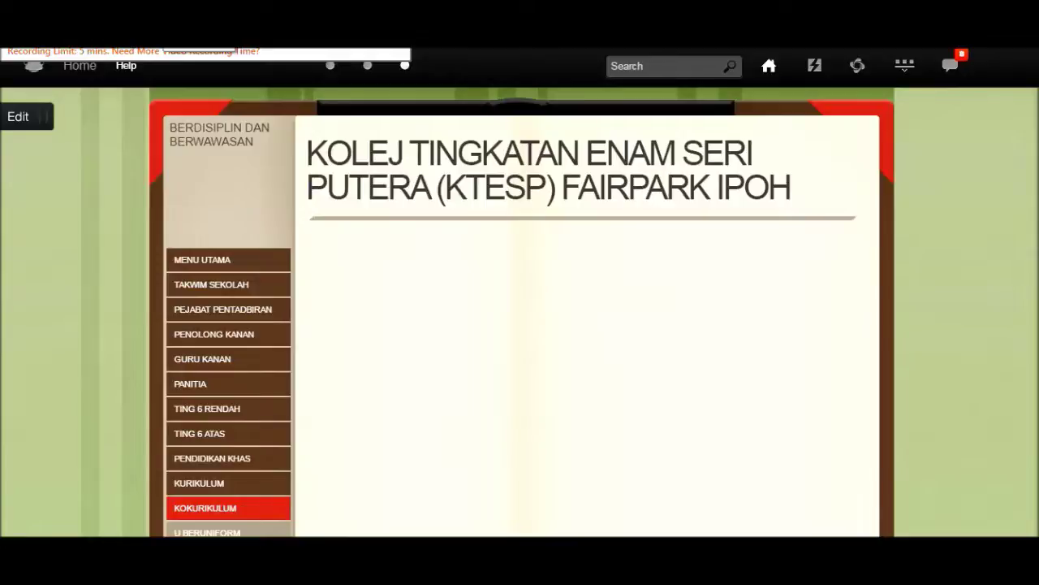
Step: Open the KOKURIKULUM page for editing and place a Site Link widget in its empty content area
{"action": "left_click", "coordinate": [17, 117]}
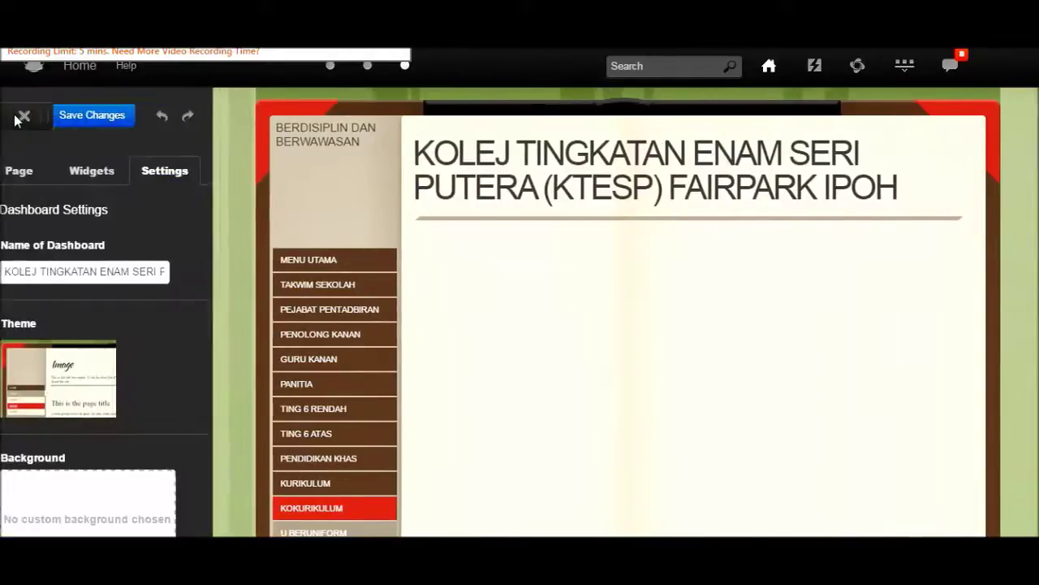
{"action": "left_click", "coordinate": [112, 174]}
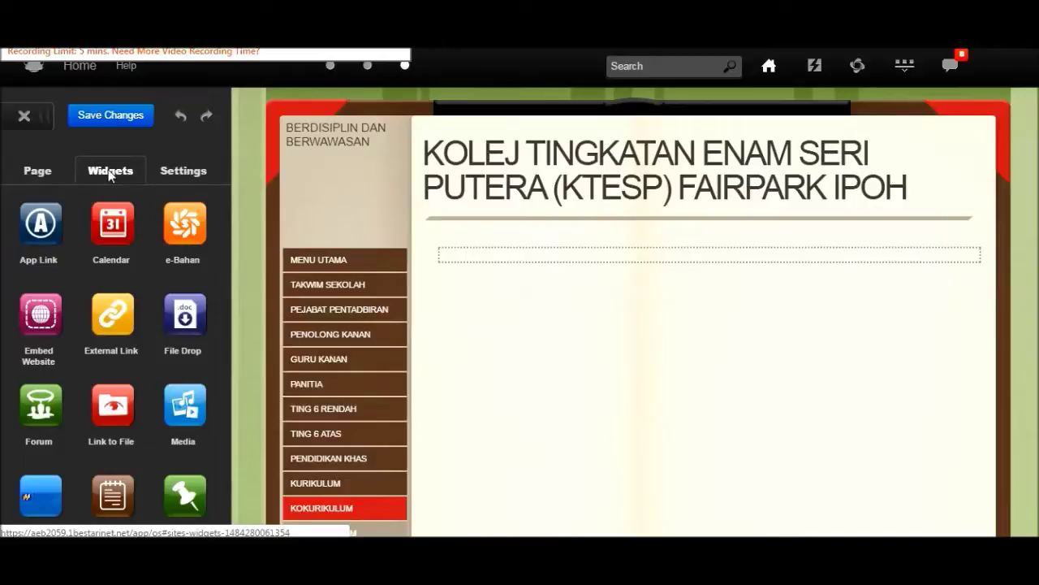
{"action": "scroll", "coordinate": [120, 330], "scroll_direction": "down", "scroll_amount": 5}
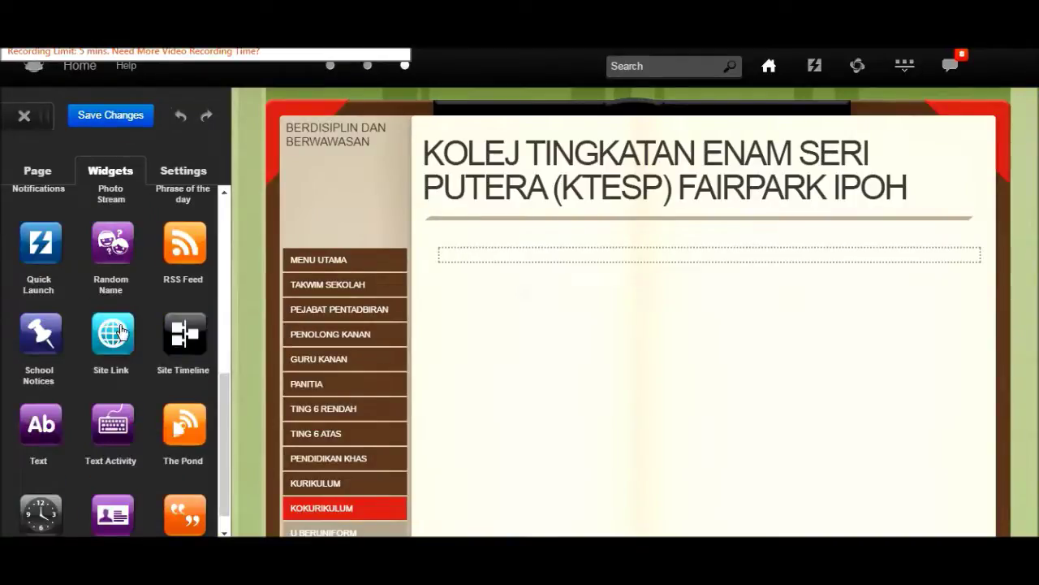
{"action": "left_click_drag", "start_coordinate": [113, 341], "coordinate": [573, 260]}
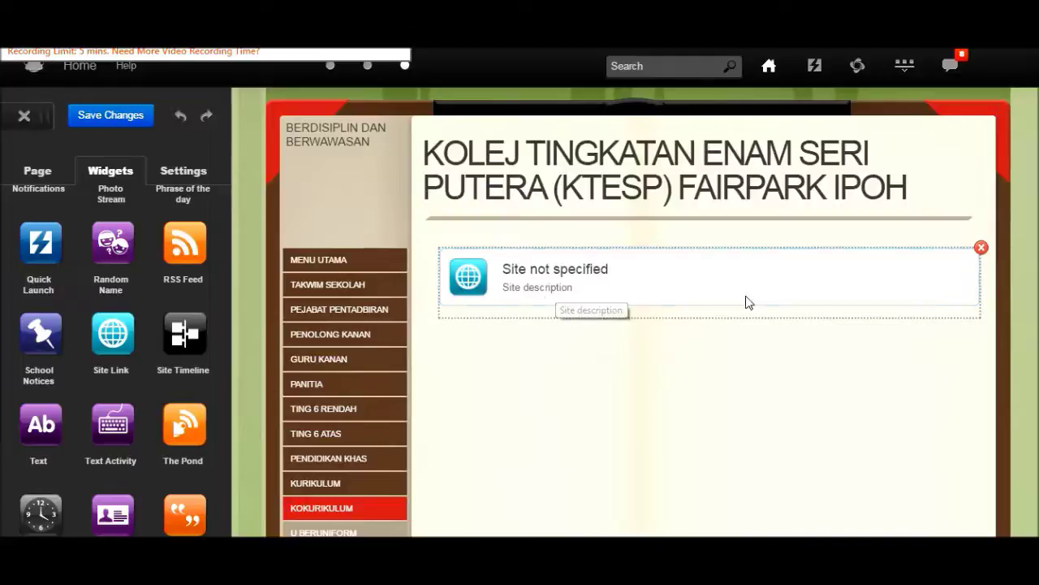
Step: Search the sites for "Tempahan" and link the Site Link widget to "Tempahan T - Shirt Rumah Sukan"
{"action": "left_click", "coordinate": [650, 272]}
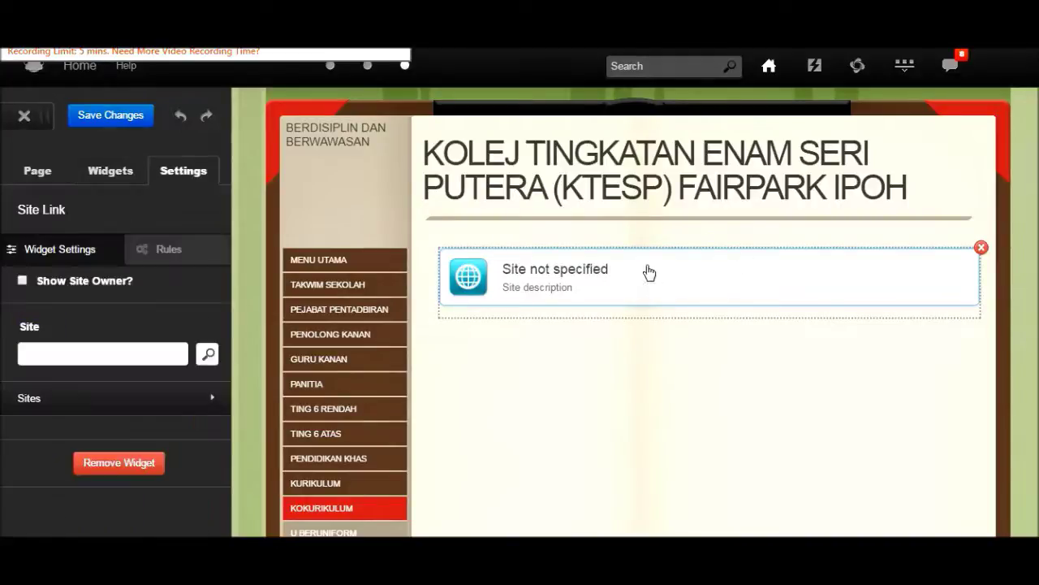
{"action": "left_click", "coordinate": [45, 355]}
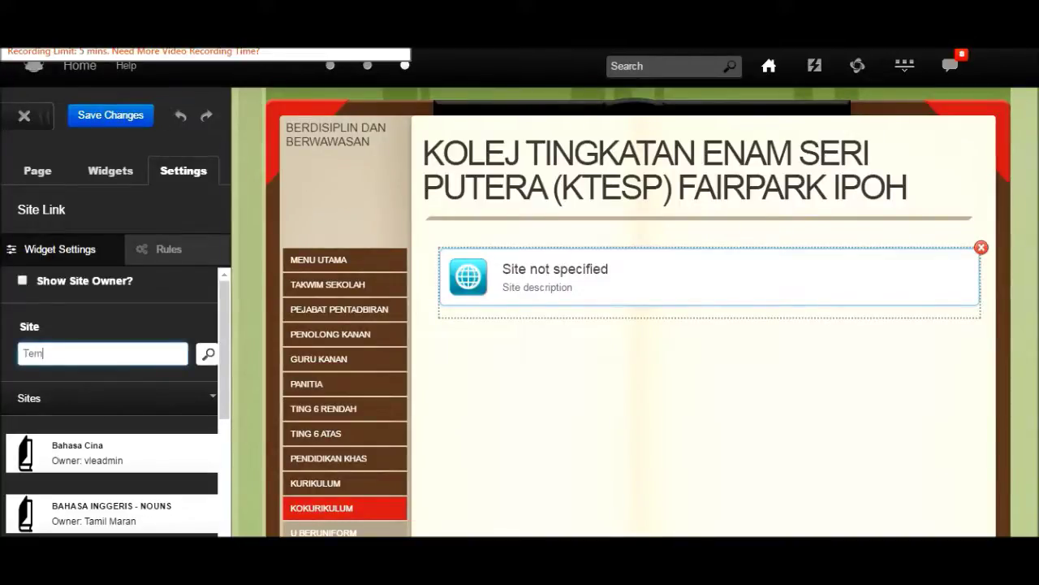
{"action": "type", "text": "Tempahan"}
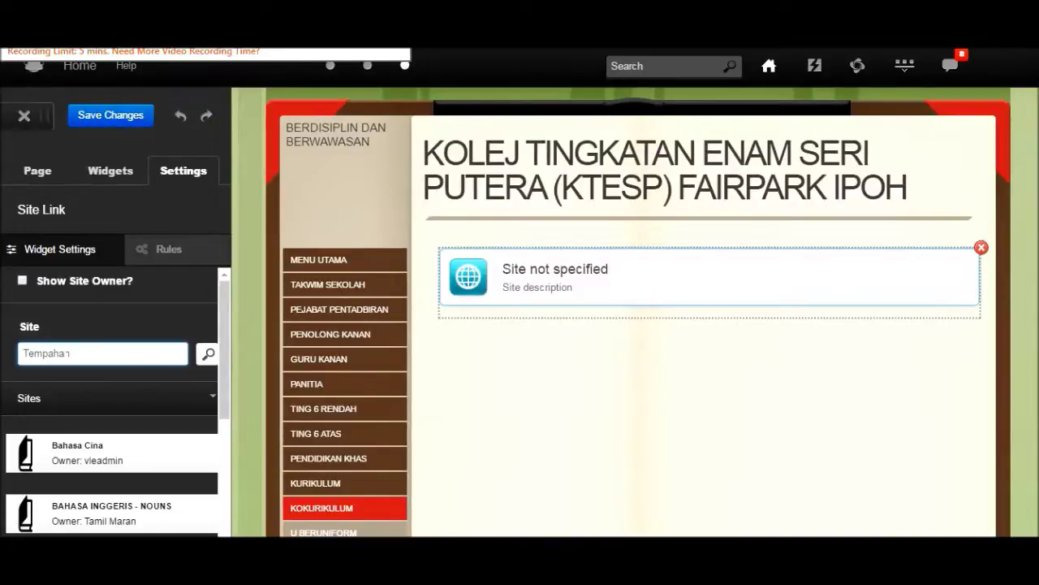
{"action": "left_click", "coordinate": [207, 355]}
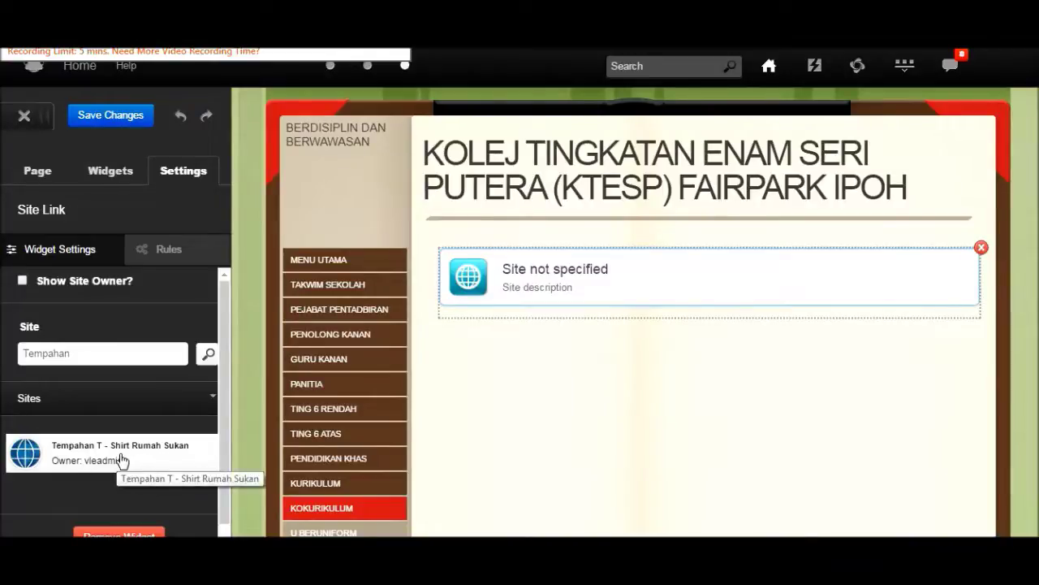
{"action": "left_click", "coordinate": [122, 461]}
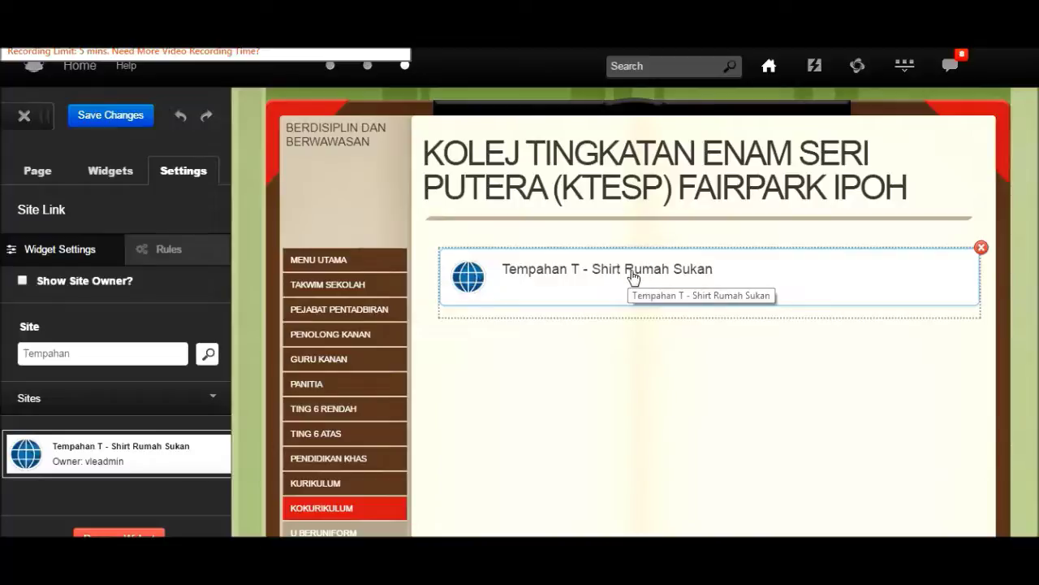
Step: Save the page changes, leave editing and open the "Tempahan T - Shirt Rumah Sukan" site through its link
{"action": "left_click", "coordinate": [101, 116]}
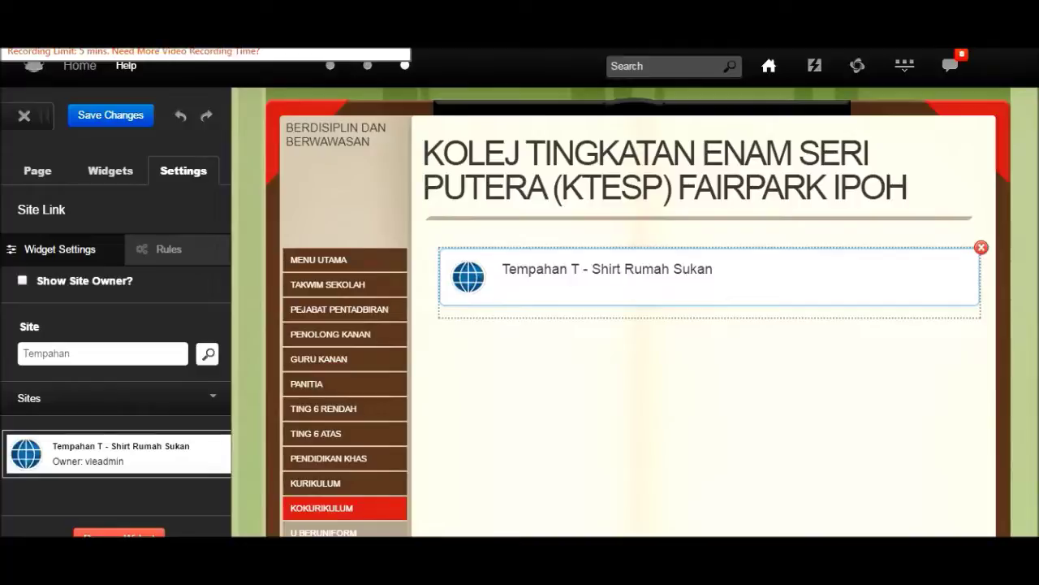
{"action": "left_click", "coordinate": [25, 119]}
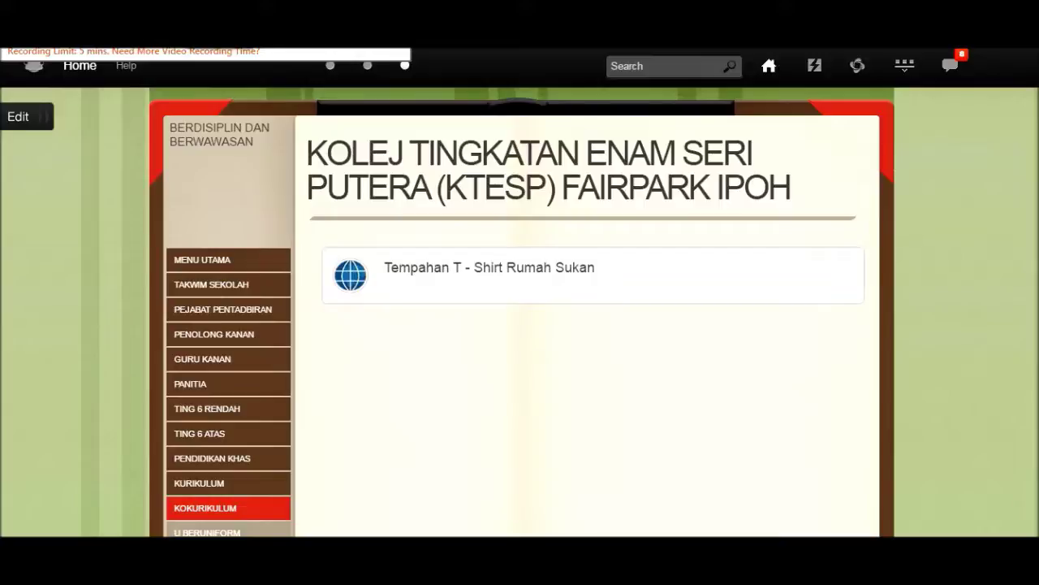
{"action": "scroll", "coordinate": [611, 298], "scroll_direction": "down", "scroll_amount": 1}
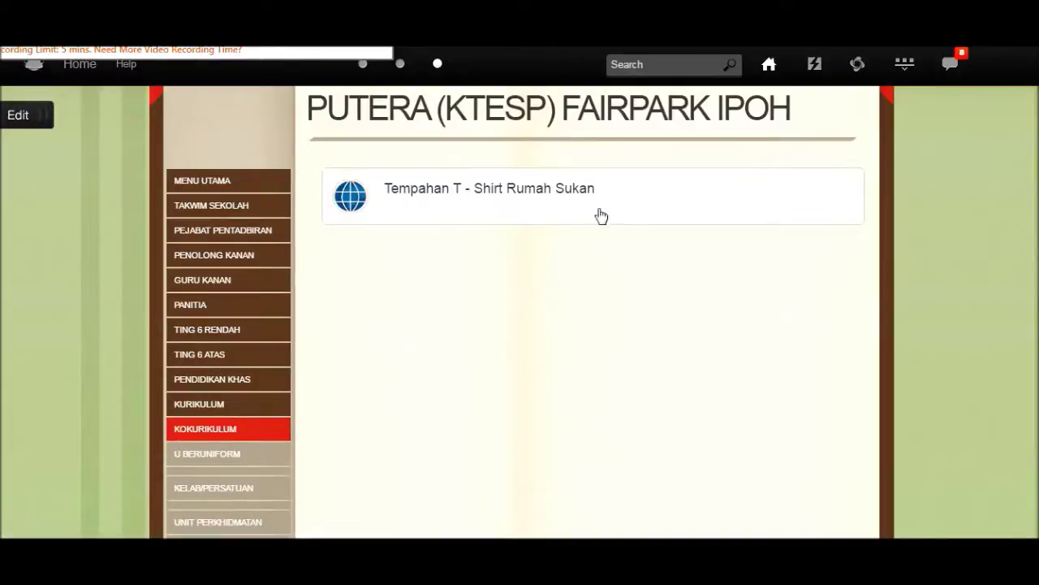
{"action": "left_click", "coordinate": [564, 200]}
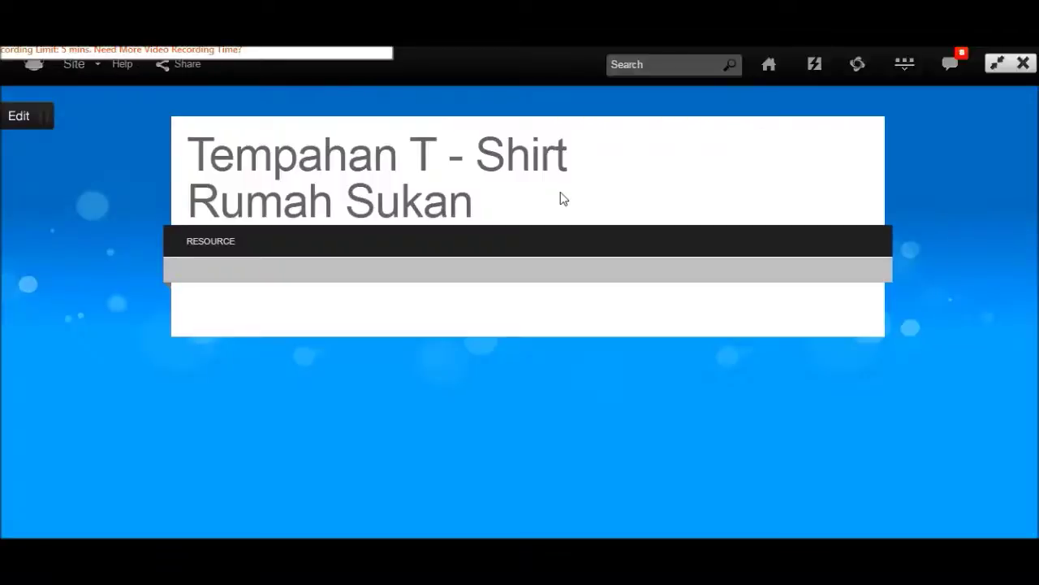
Step: Examine the published order form's Nama field and the choices offered for Tingkatan, Warna and Saiz
{"action": "scroll", "coordinate": [631, 180], "scroll_direction": "down", "scroll_amount": 1}
{"action": "scroll", "coordinate": [626, 186], "scroll_direction": "down", "scroll_amount": 3}
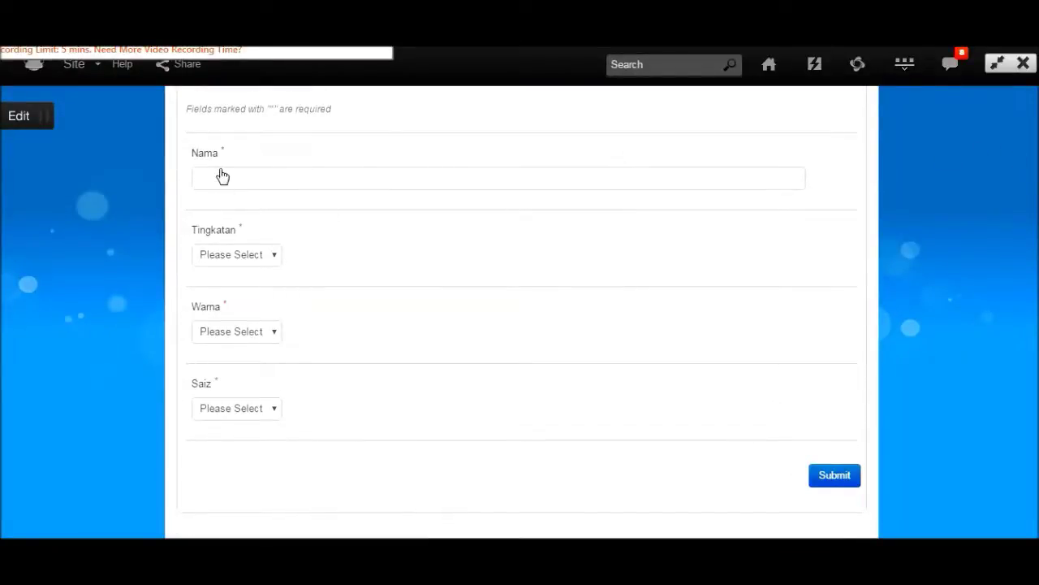
{"action": "left_click", "coordinate": [272, 257]}
{"action": "left_click", "coordinate": [272, 256]}
{"action": "left_click", "coordinate": [276, 338]}
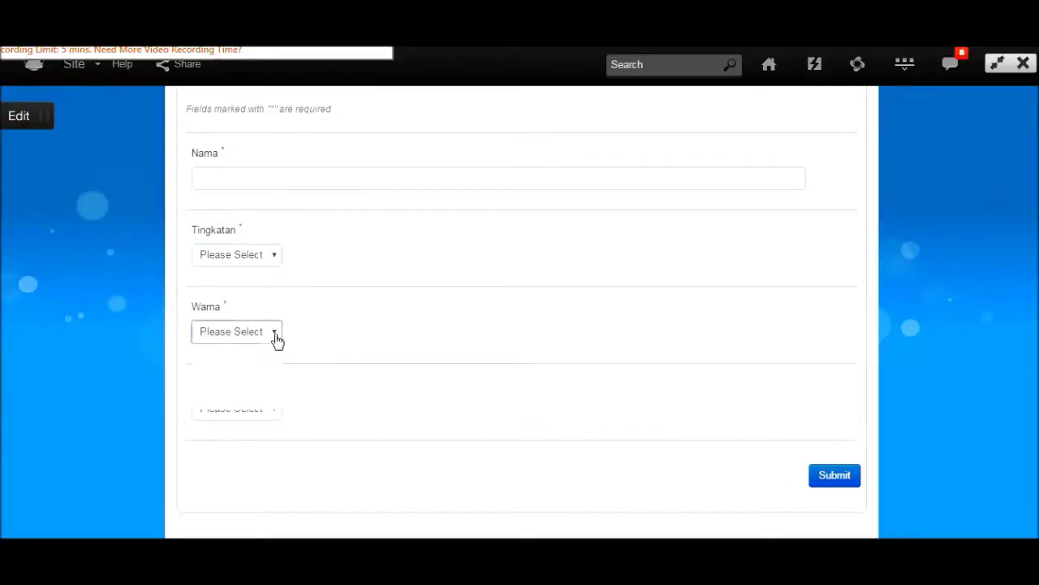
{"action": "left_click", "coordinate": [286, 415]}
{"action": "left_click", "coordinate": [276, 414]}
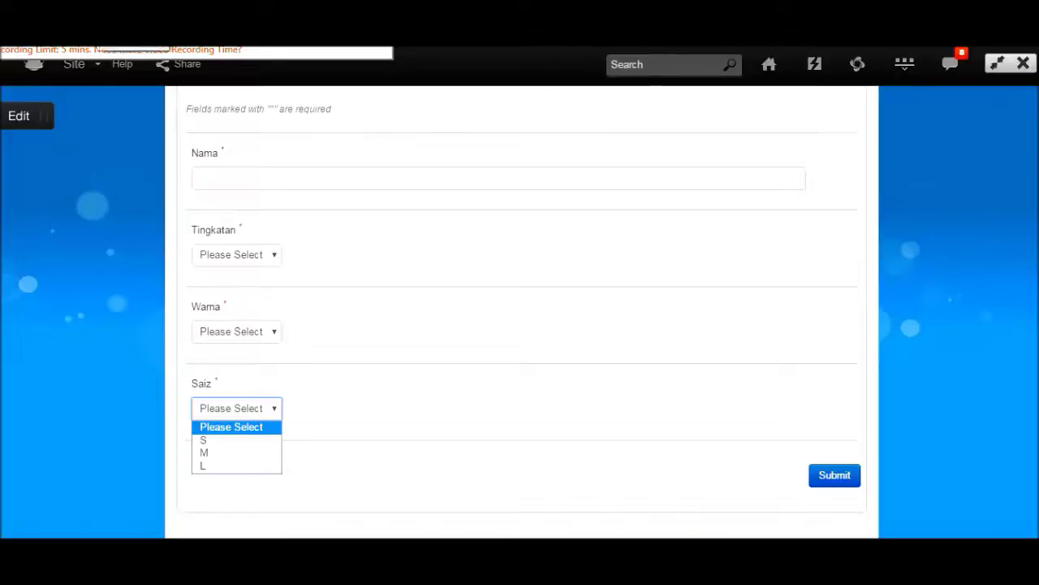
{"action": "scroll", "coordinate": [322, 353], "scroll_direction": "up", "scroll_amount": 3}
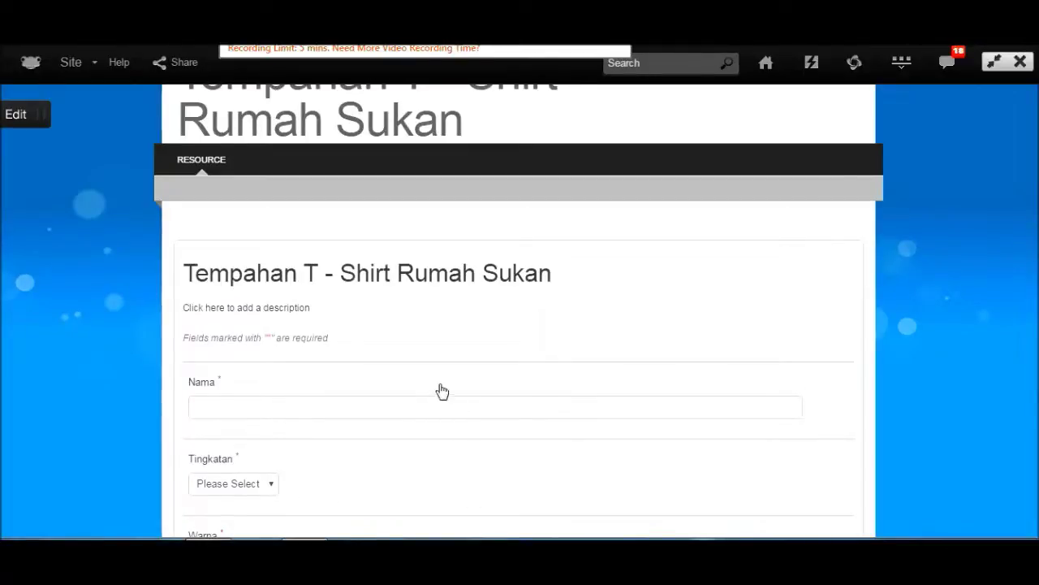
Step: Open the Data Viewer for the "Tempahan T - Shirt Rumah Sukan" site and review its submission table and summary
{"action": "left_click", "coordinate": [92, 65]}
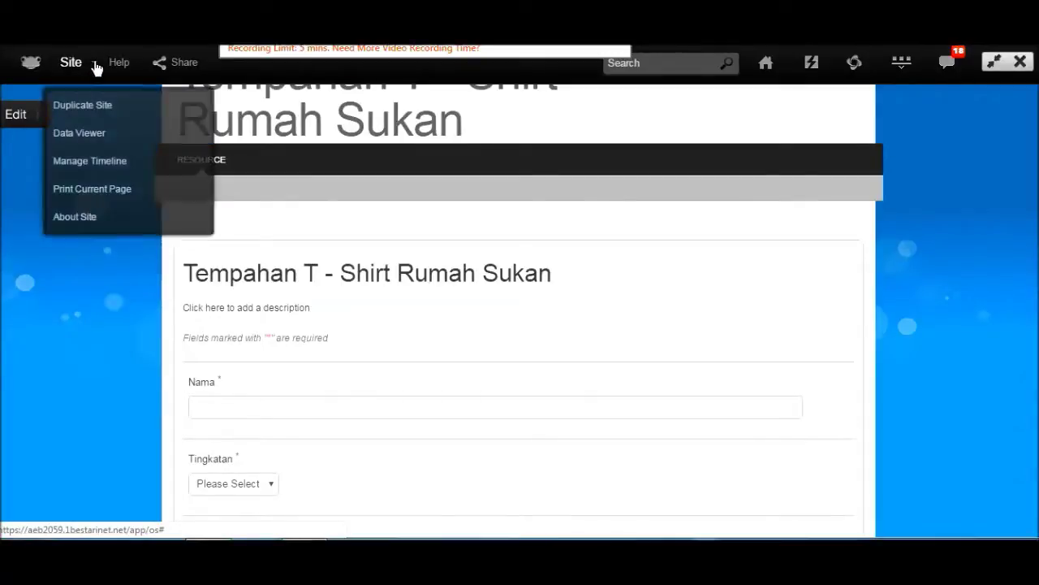
{"action": "left_click", "coordinate": [80, 135]}
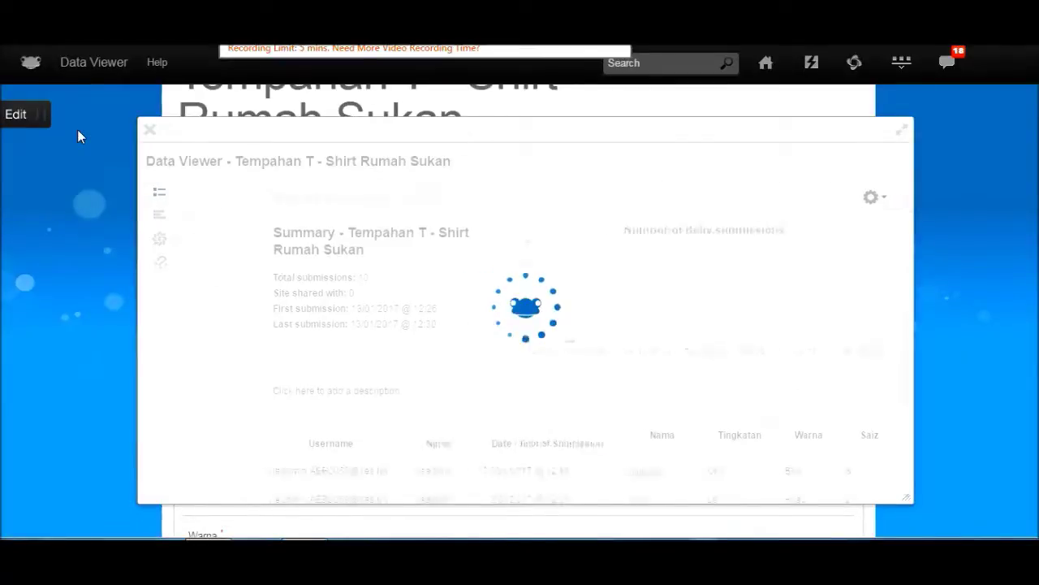
{"action": "scroll", "coordinate": [626, 248], "scroll_direction": "down", "scroll_amount": 3}
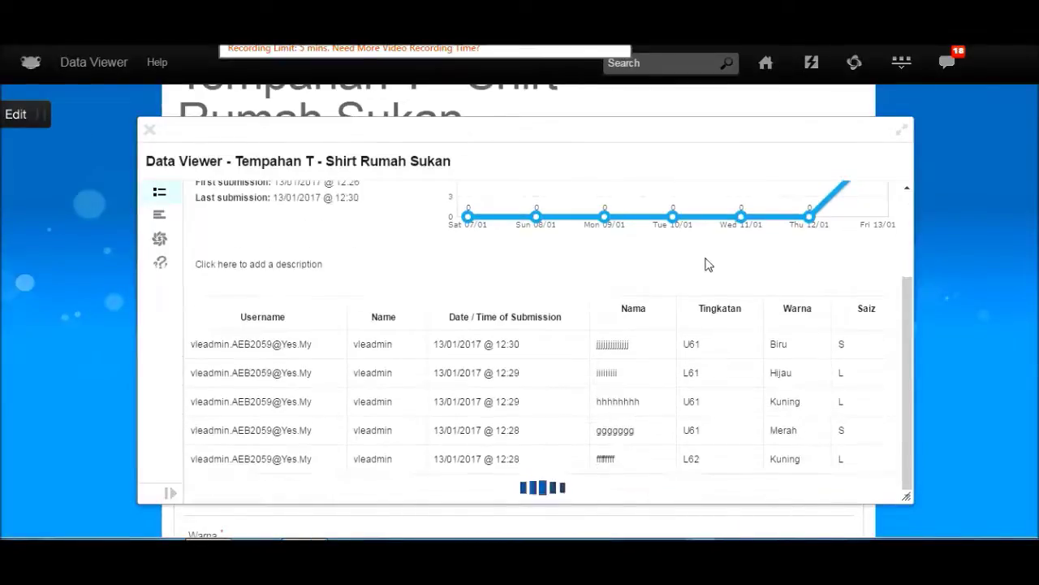
{"action": "scroll", "coordinate": [742, 309], "scroll_direction": "down", "scroll_amount": 3}
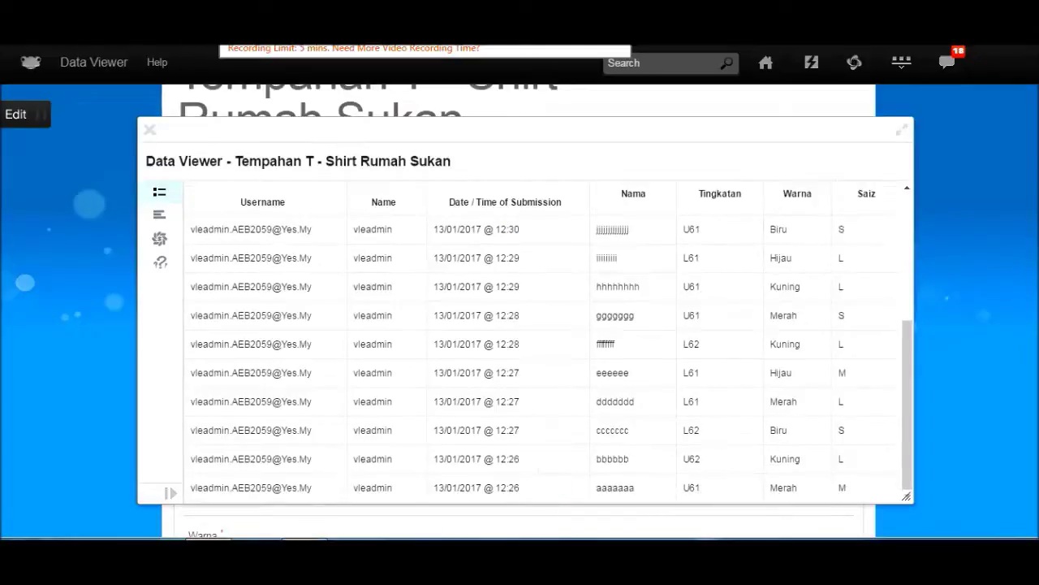
{"action": "left_click_drag", "start_coordinate": [908, 448], "coordinate": [904, 322]}
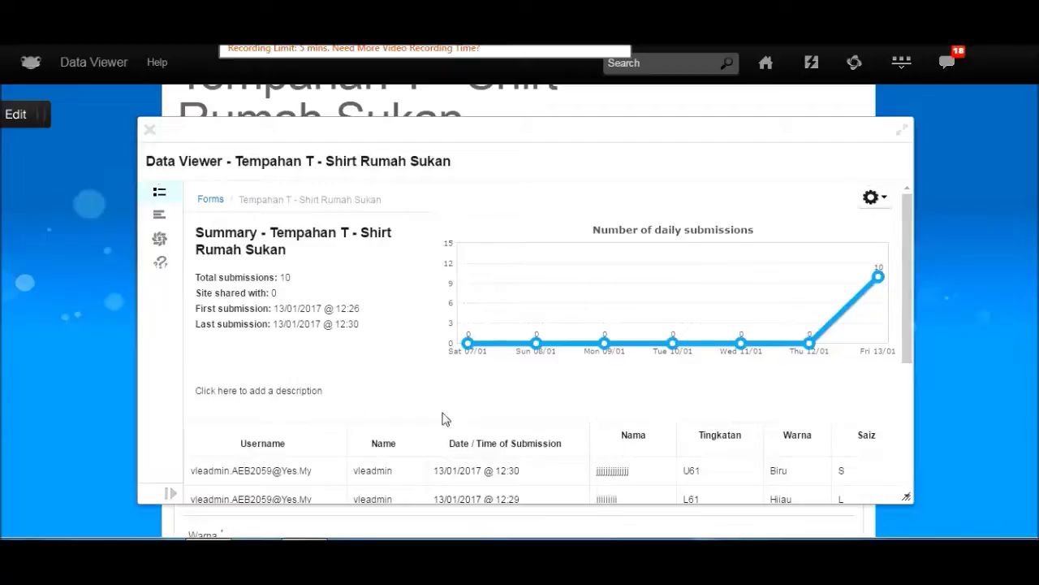
Step: Export the T-shirt order form's submissions from the Data Viewer to a file
{"action": "left_click", "coordinate": [891, 206]}
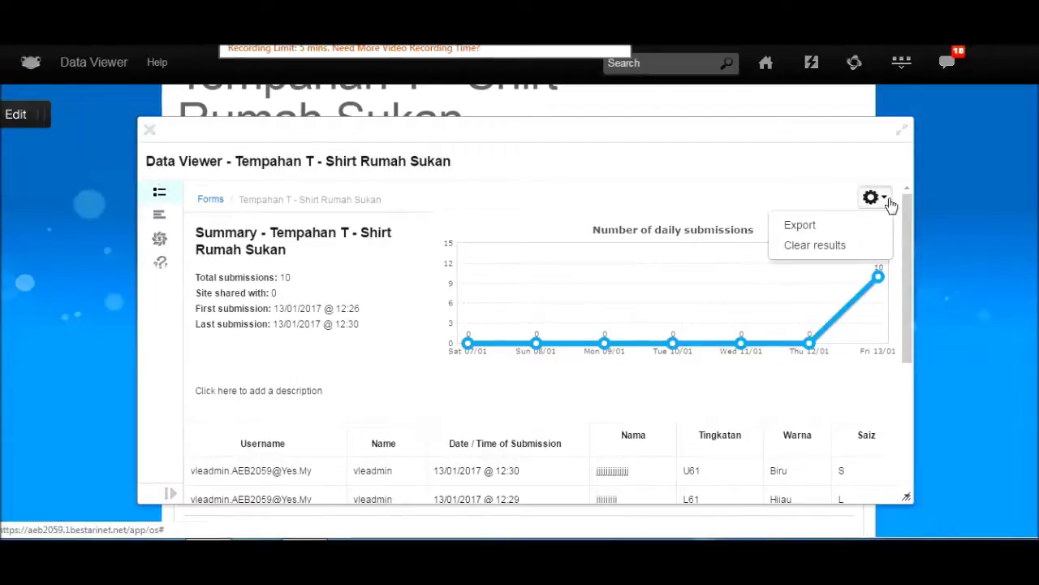
{"action": "left_click", "coordinate": [809, 227]}
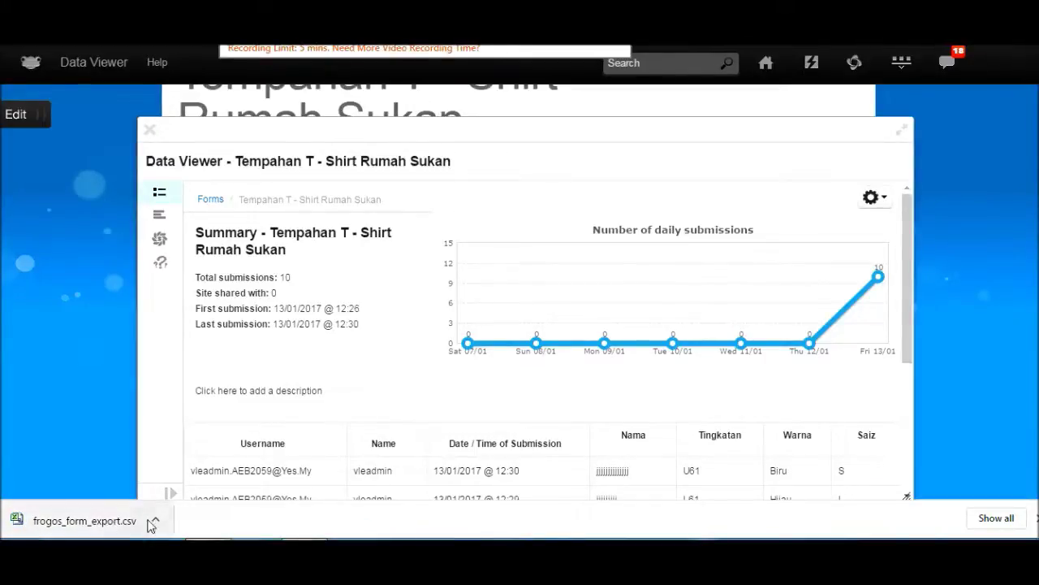
Step: Open the downloaded frogos_form_export.csv in Excel and select the Nama, Tingkatan, Warna and Saiz data in E9:H19
{"action": "left_click", "coordinate": [104, 527]}
{"action": "left_click", "coordinate": [155, 520]}
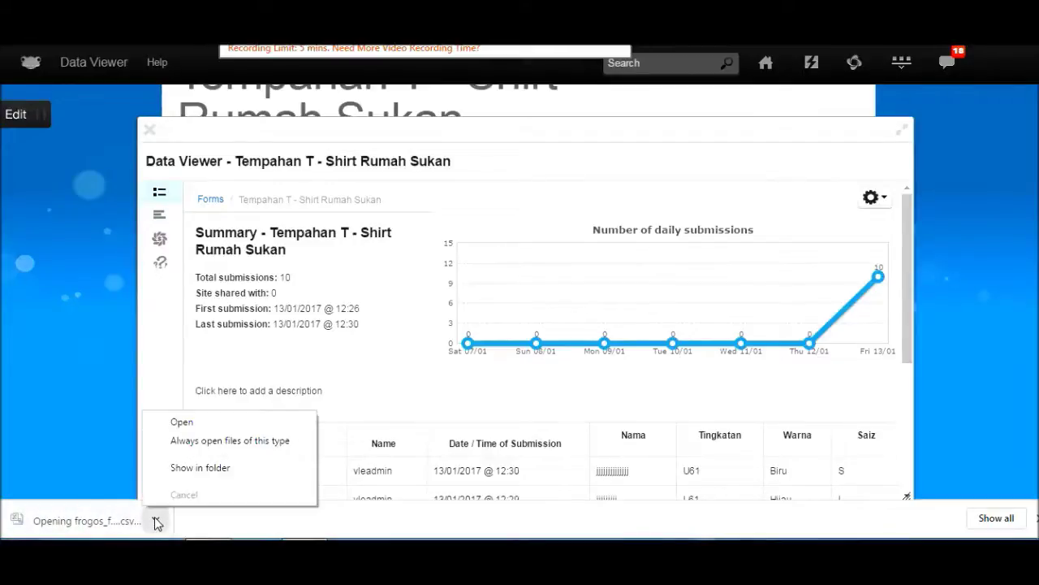
{"action": "left_click", "coordinate": [198, 422]}
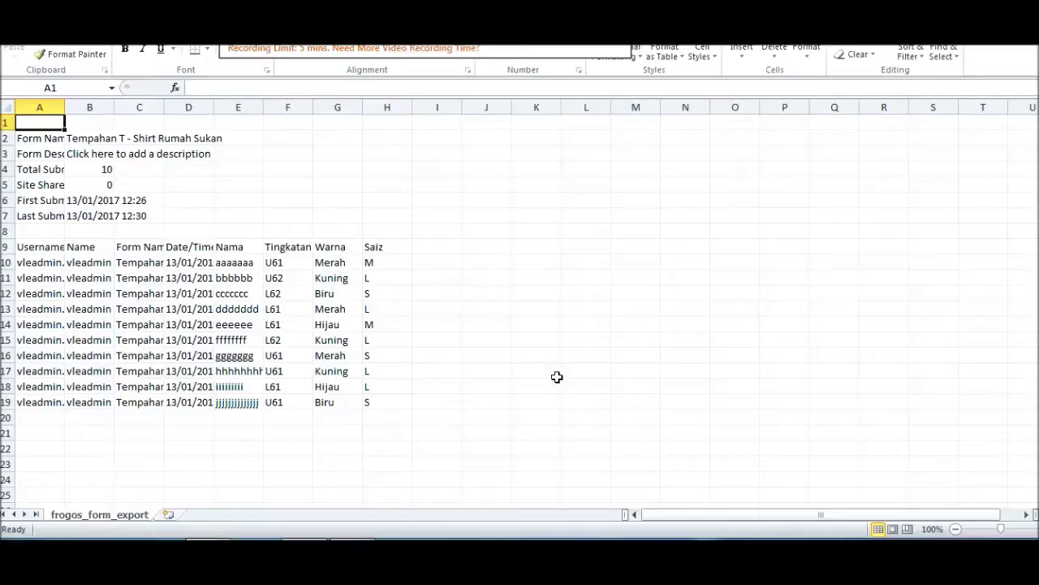
{"action": "left_click_drag", "start_coordinate": [232, 247], "coordinate": [372, 410]}
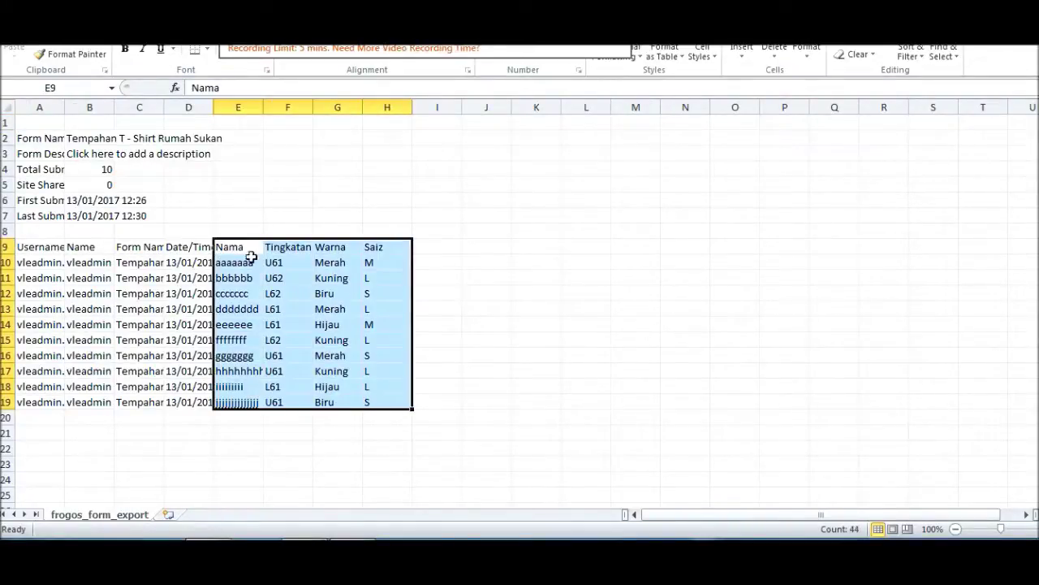